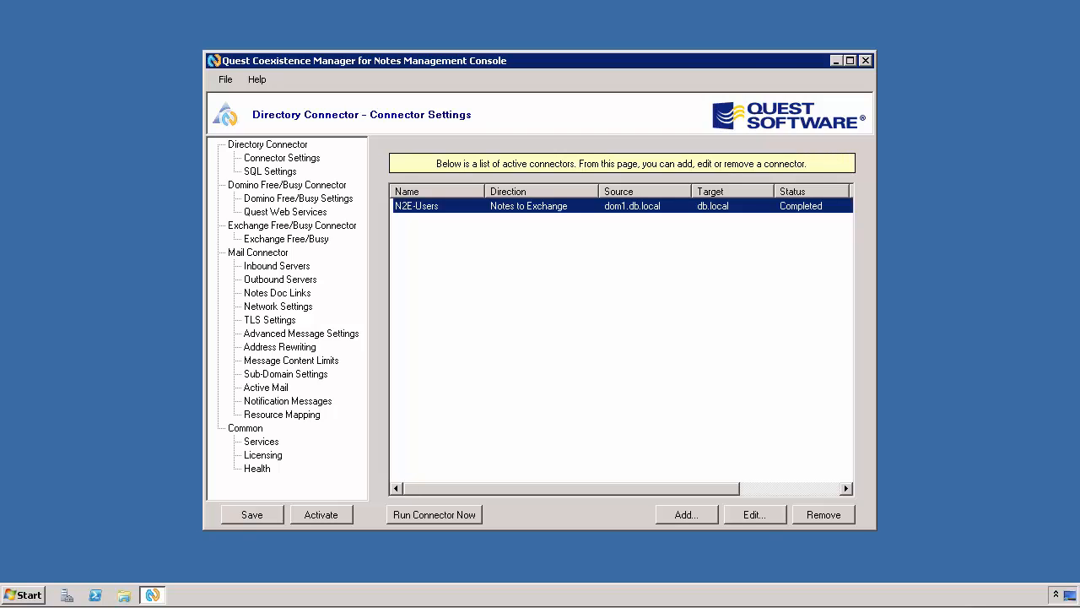
# Open the Users name rules in the N2E-Users connector's advanced settings and select the mail rule.
pyautogui.rightClick(425, 204)
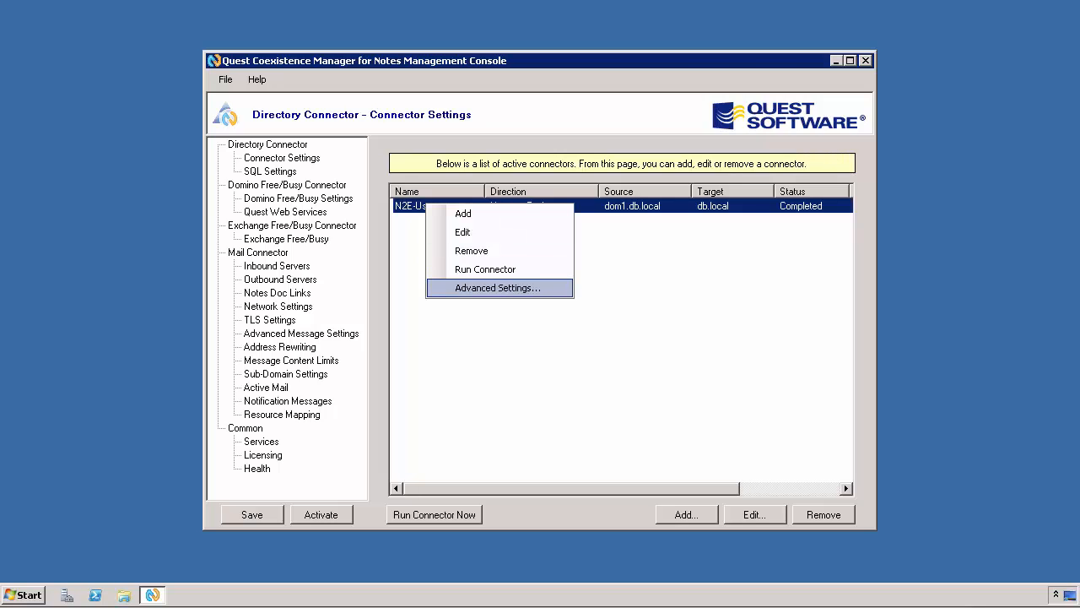
pyautogui.press('Return')
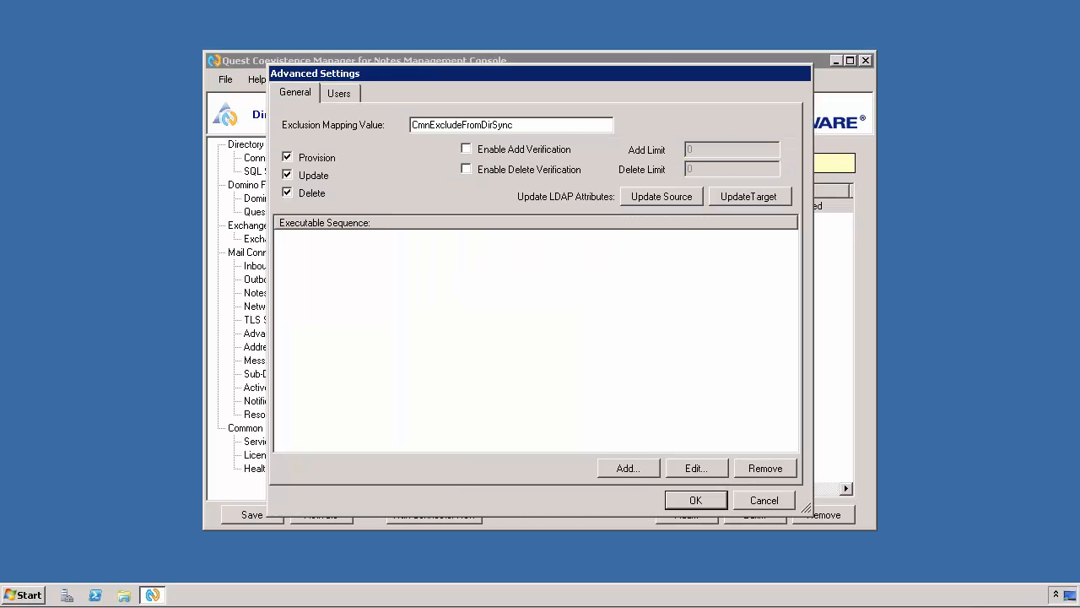
pyautogui.click(340, 94)
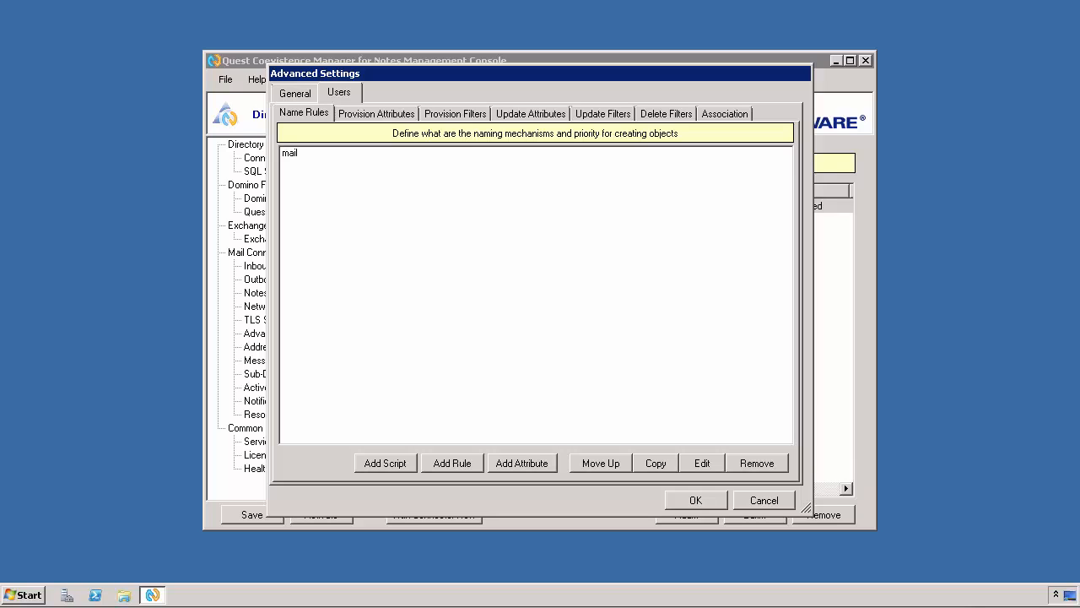
pyautogui.click(290, 153)
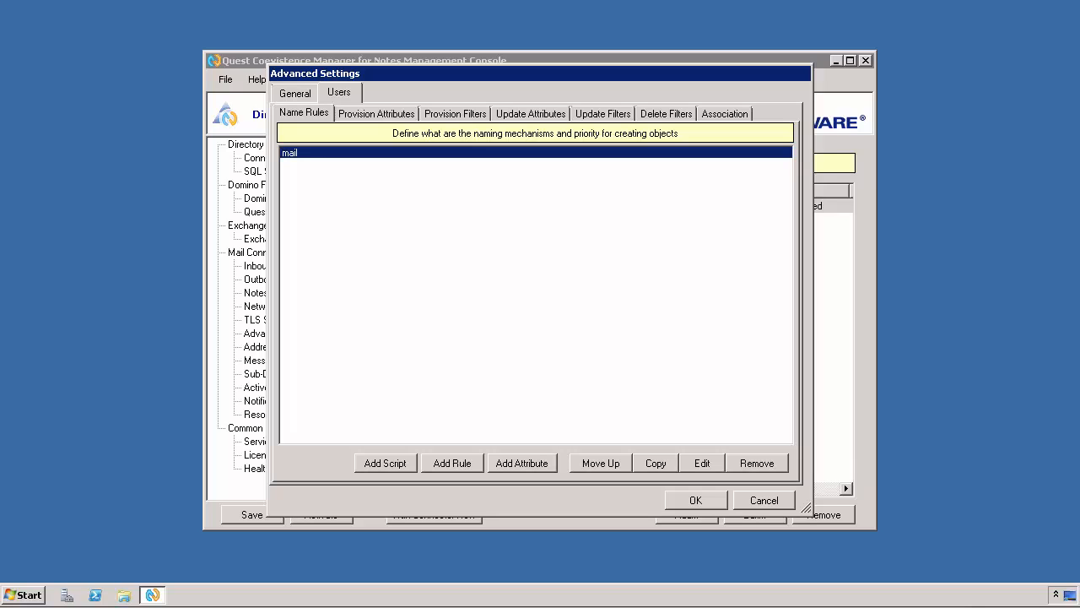
# Start a new name rule with the givenName attribute followed by a space as text.
pyautogui.click(452, 462)
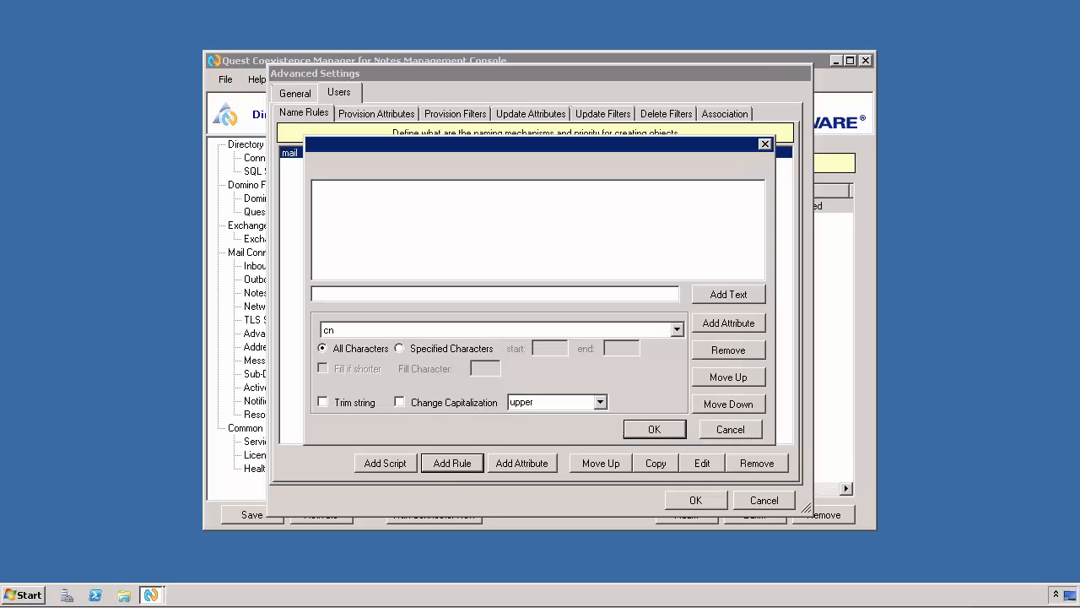
pyautogui.click(677, 330)
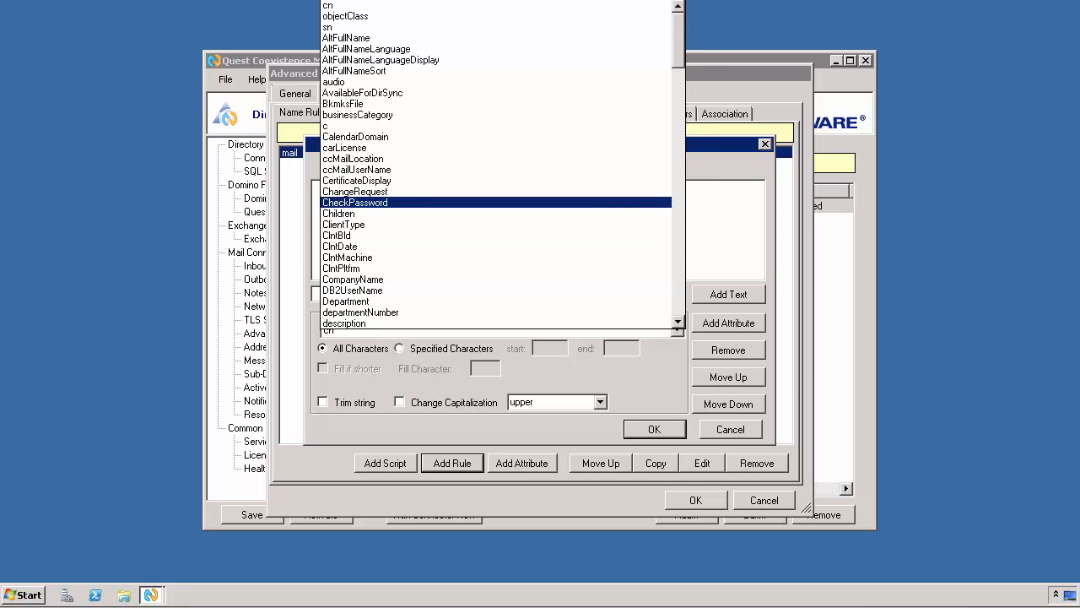
pyautogui.scroll(-7, 363, 132)
pyautogui.click(363, 131)
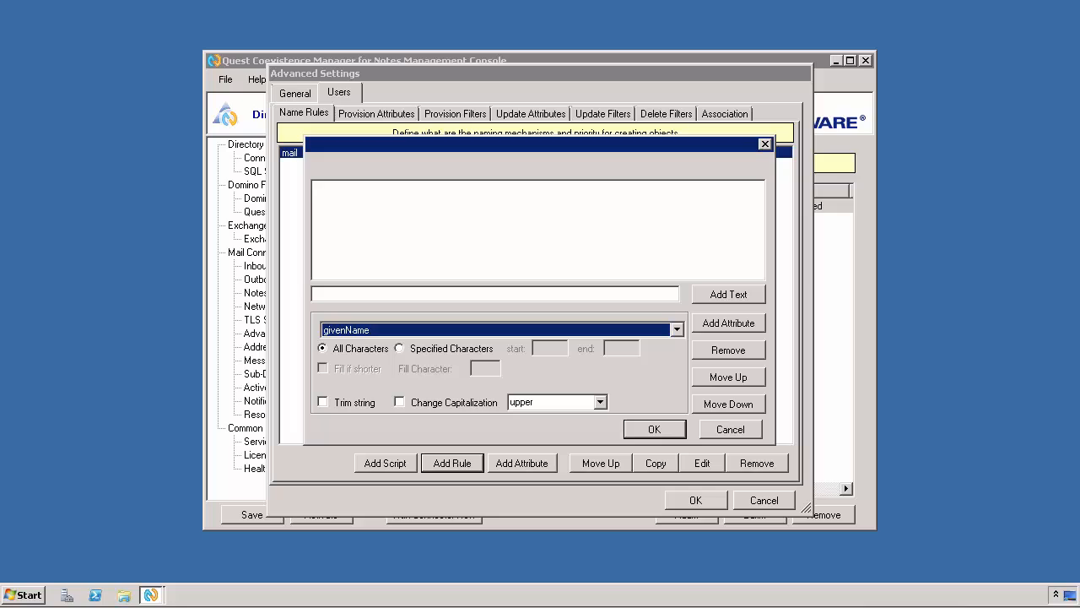
pyautogui.click(728, 322)
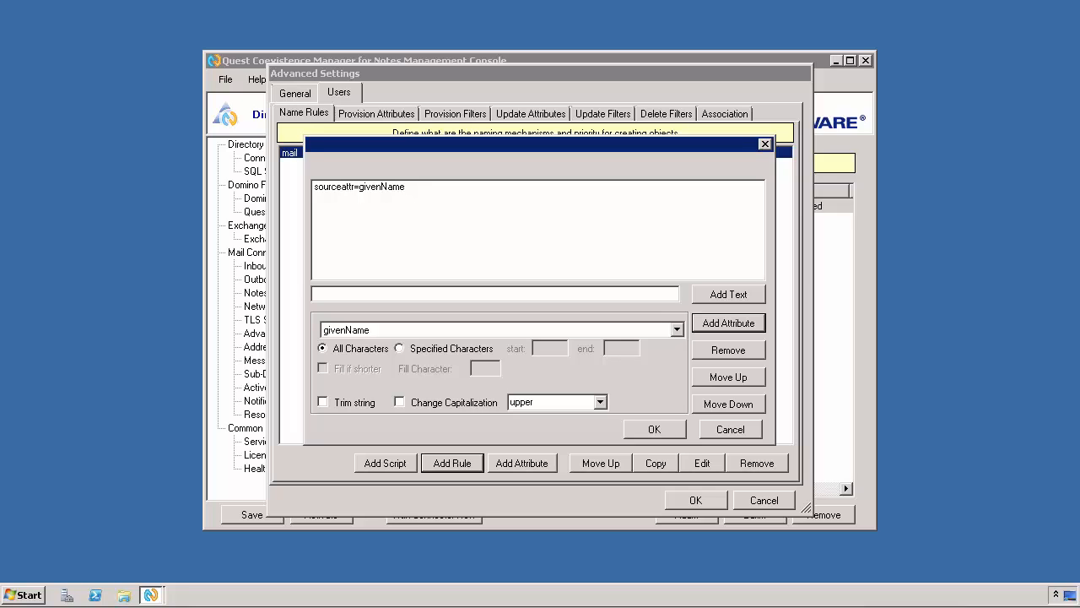
pyautogui.click(494, 294)
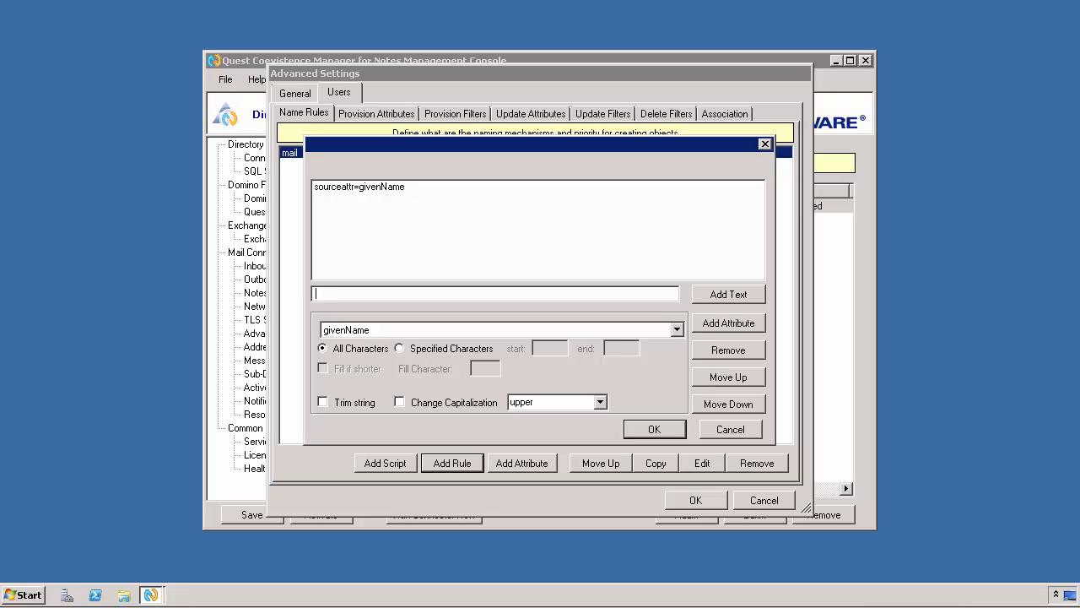
pyautogui.click(728, 295)
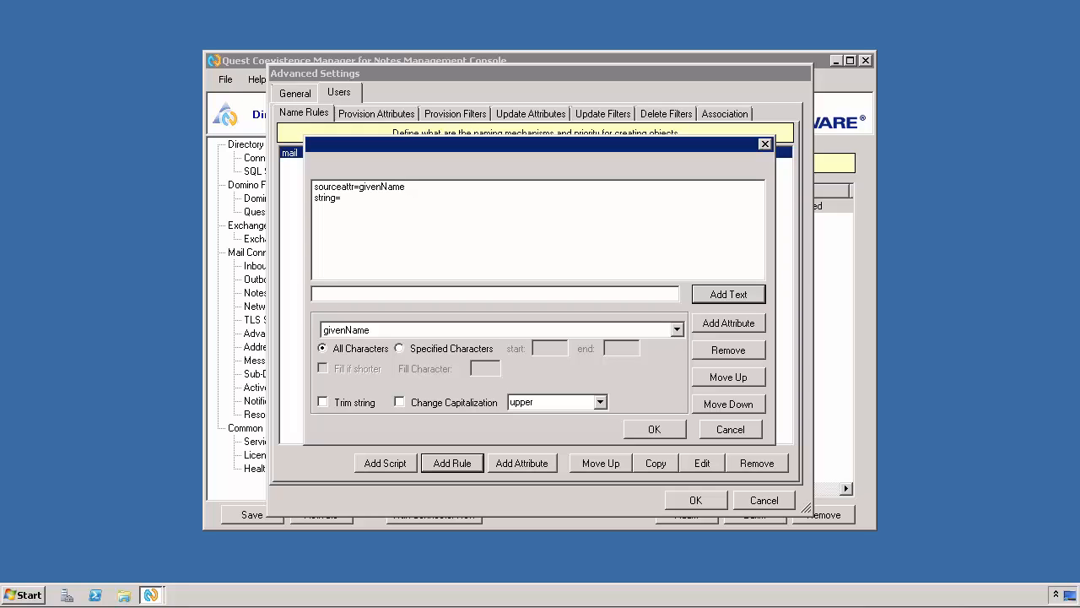
# Add the sn attribute with all characters to the name rule and accept the rule.
pyautogui.click(676, 330)
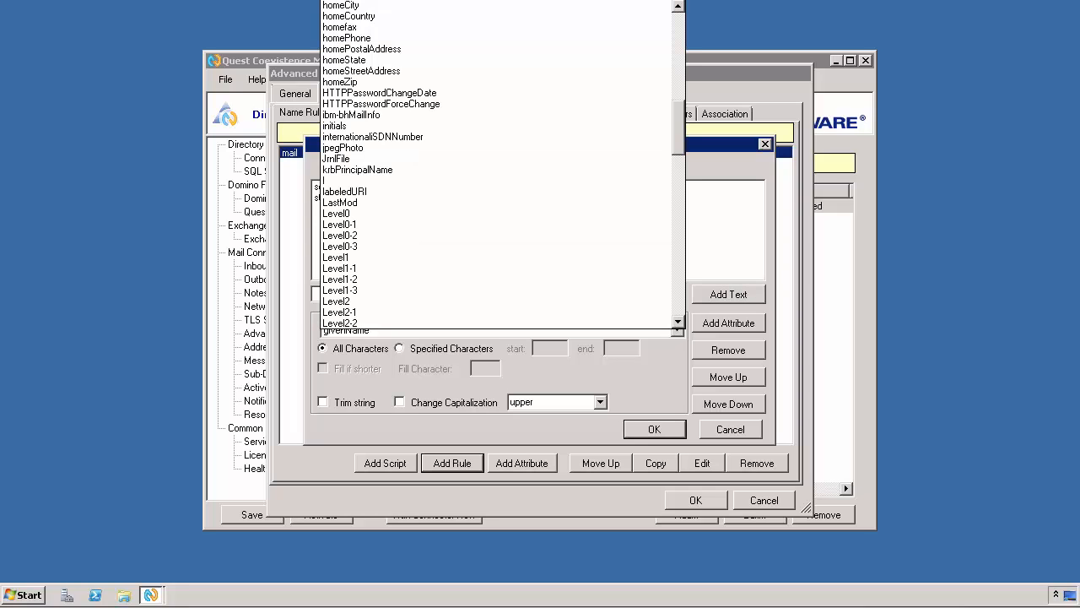
pyautogui.moveTo(678, 127); pyautogui.dragTo(678, 26)
pyautogui.click(496, 27)
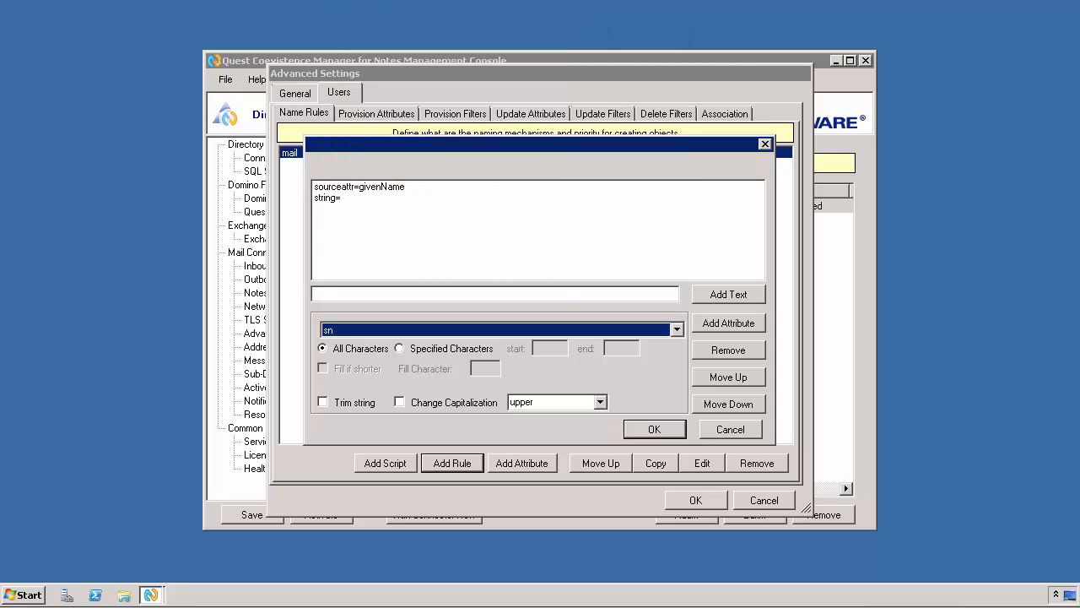
pyautogui.click(728, 323)
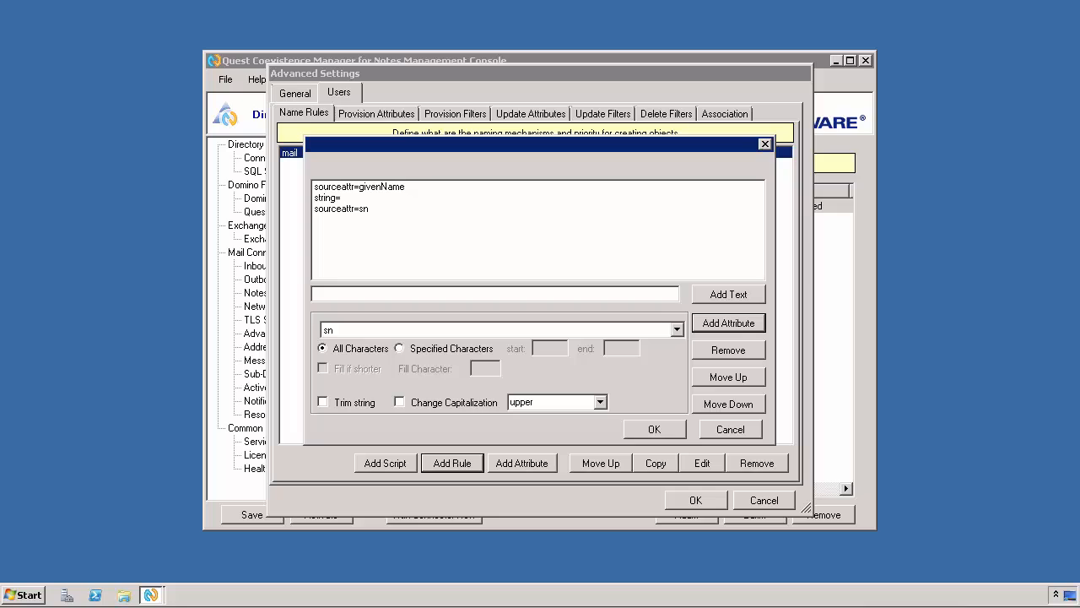
pyautogui.click(654, 429)
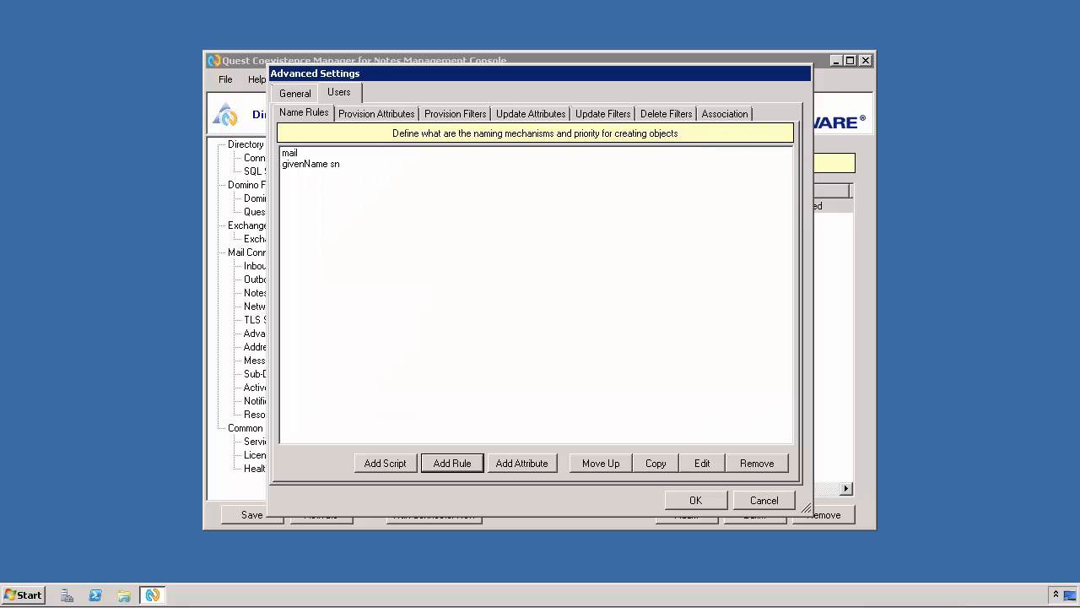
# Move the givenName sn rule above mail in priority and make a copy of it.
pyautogui.click(311, 164)
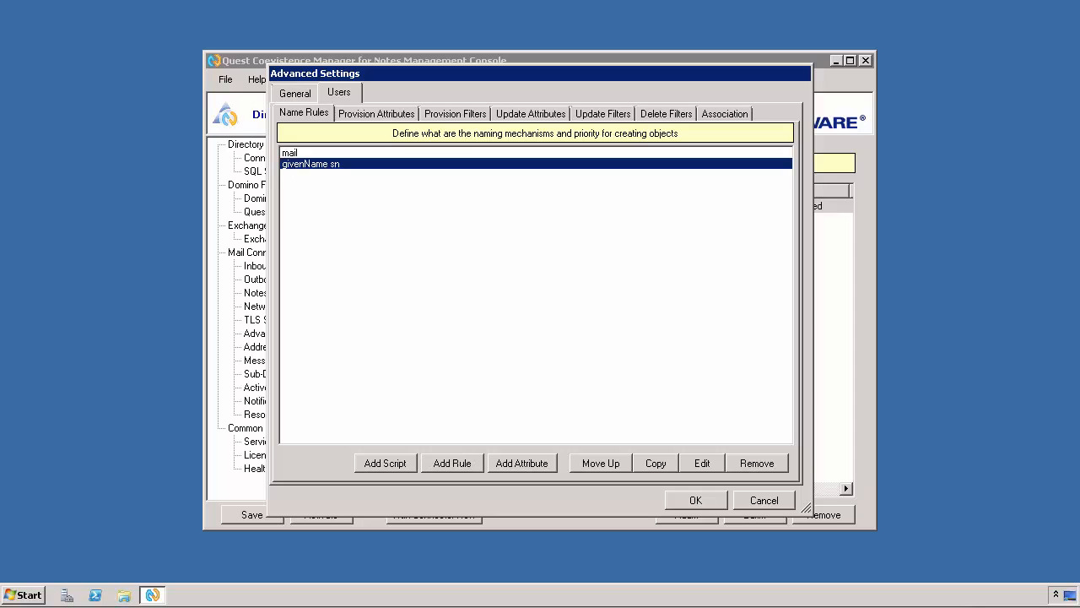
pyautogui.click(601, 463)
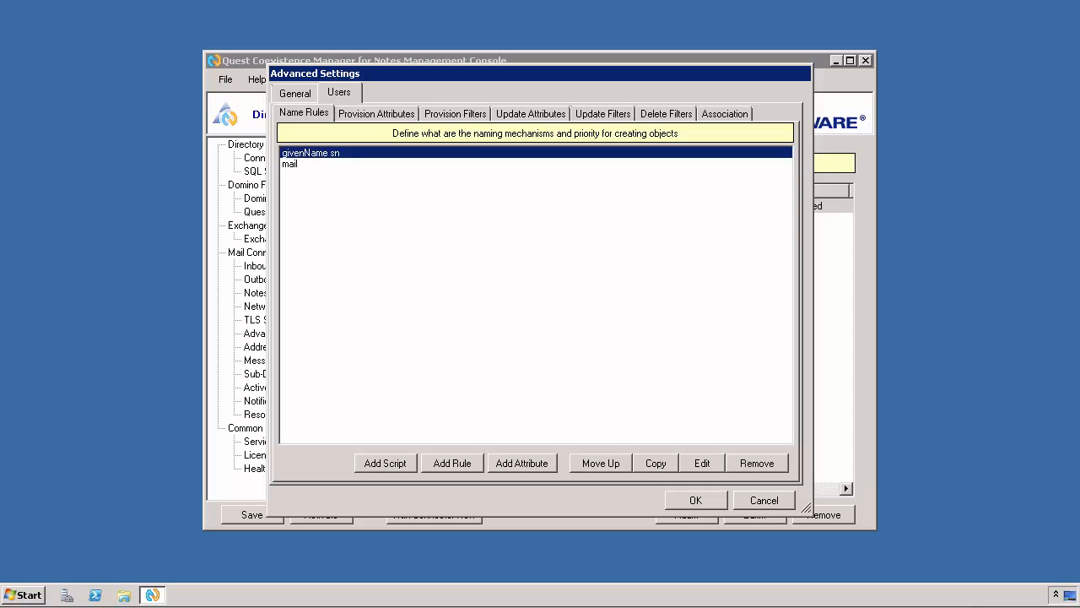
pyautogui.click(656, 462)
pyautogui.click(311, 175)
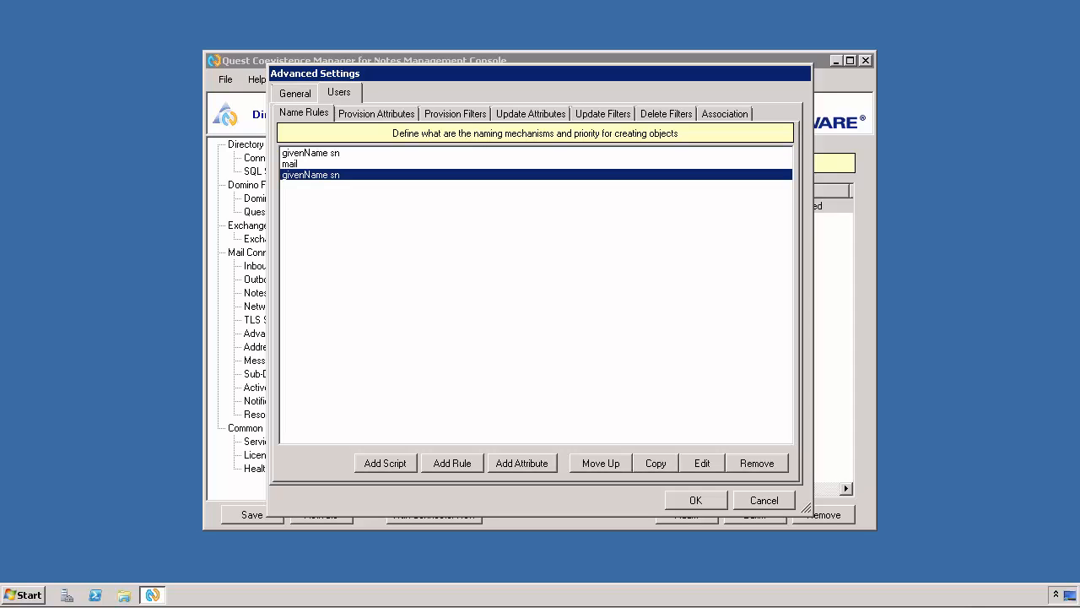
# Edit the copied givenName sn rule to append a blank text entry and the text 1.
pyautogui.click(702, 462)
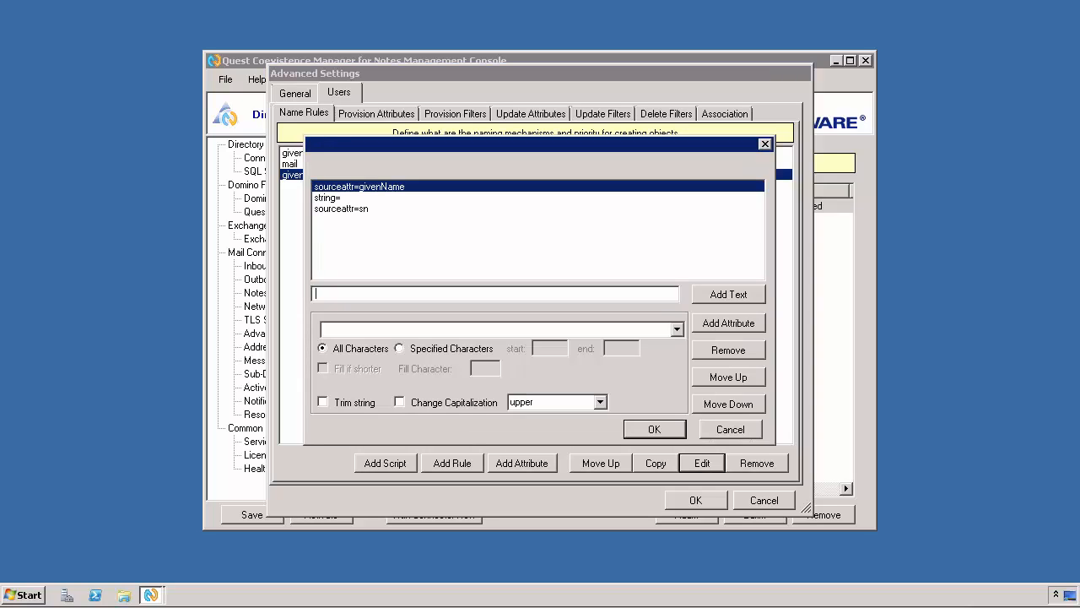
pyautogui.click(728, 293)
pyautogui.click(317, 294)
pyautogui.write('1')
pyautogui.click(728, 294)
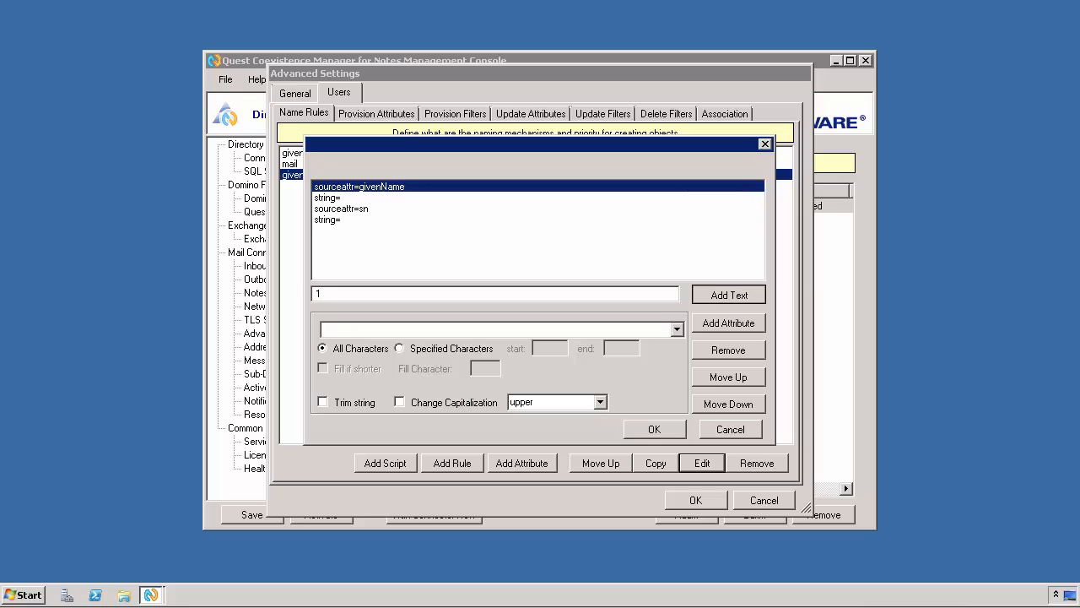
pyautogui.click(655, 429)
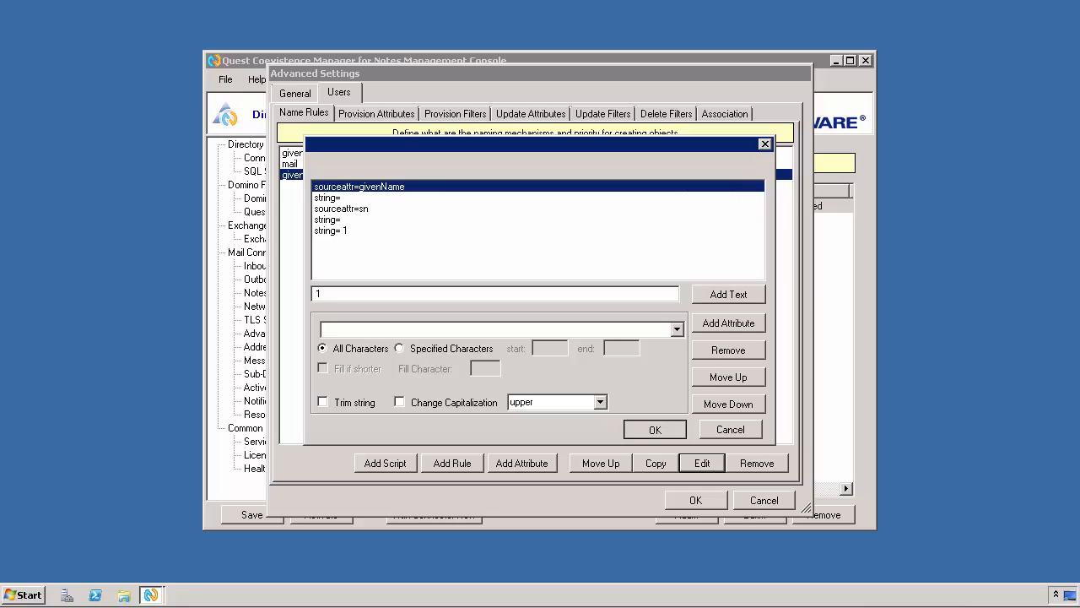
# Move the givenName sn 1 rule above mail and close the advanced settings.
pyautogui.click(315, 175)
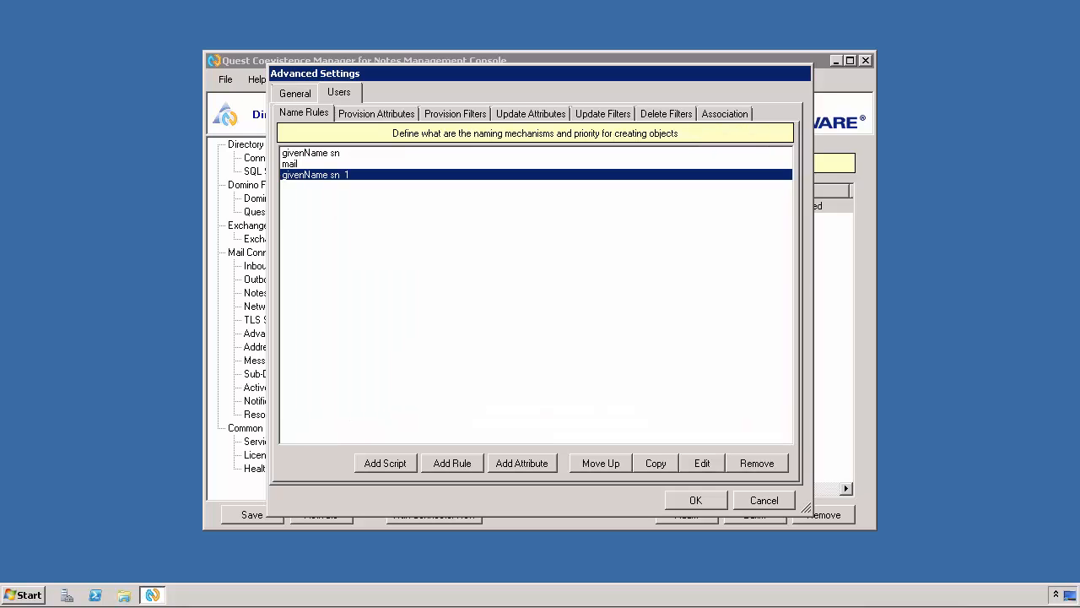
pyautogui.click(601, 464)
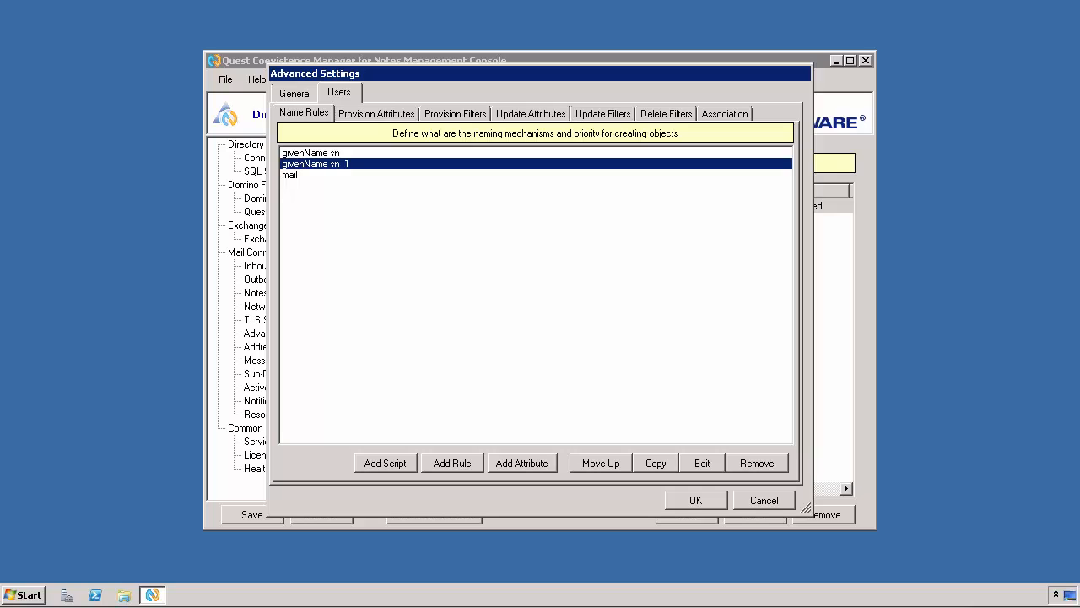
pyautogui.press('Escape')
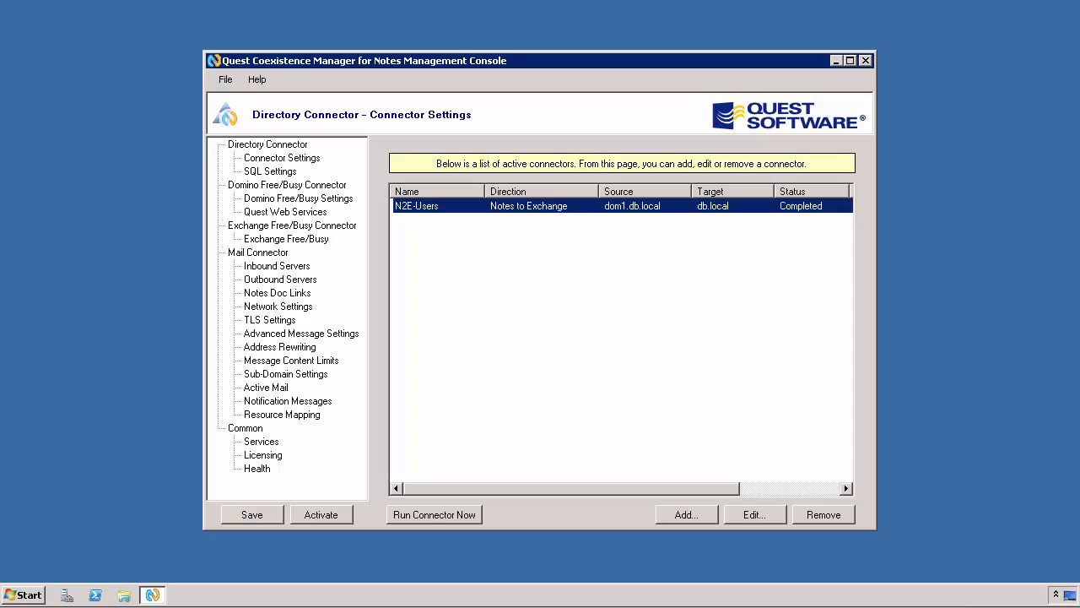
# Save the directory connector configuration and activate it.
pyautogui.click(253, 515)
pyautogui.click(593, 449)
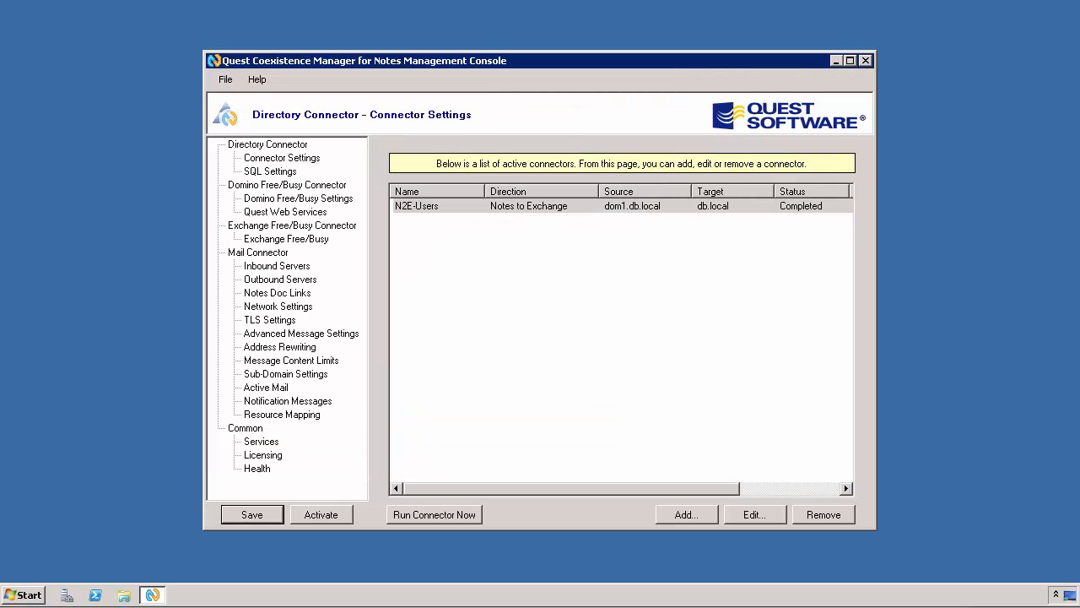
pyautogui.click(321, 515)
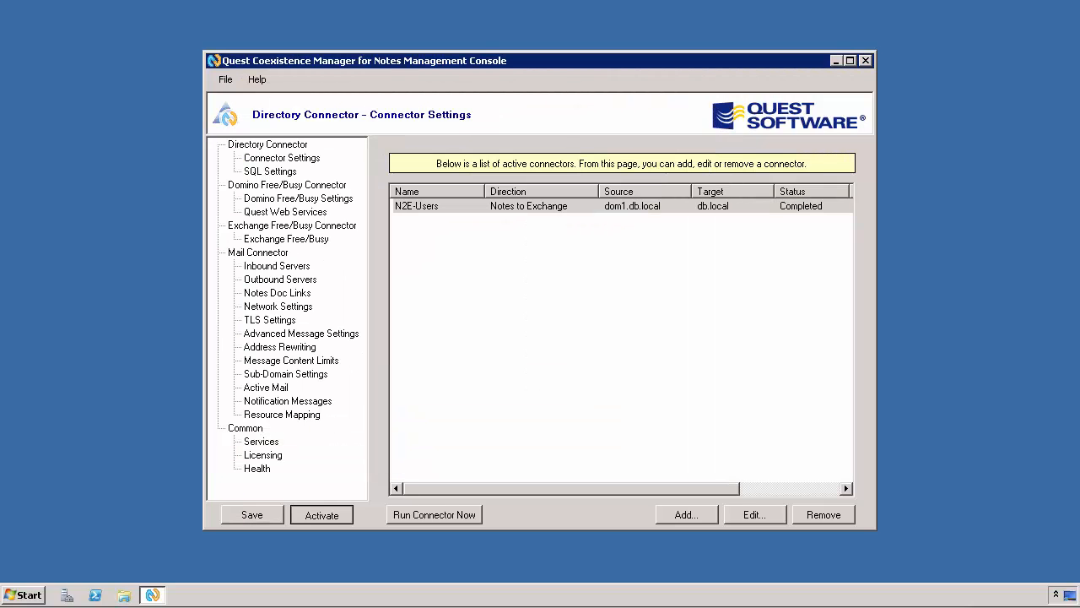
pyautogui.click(597, 350)
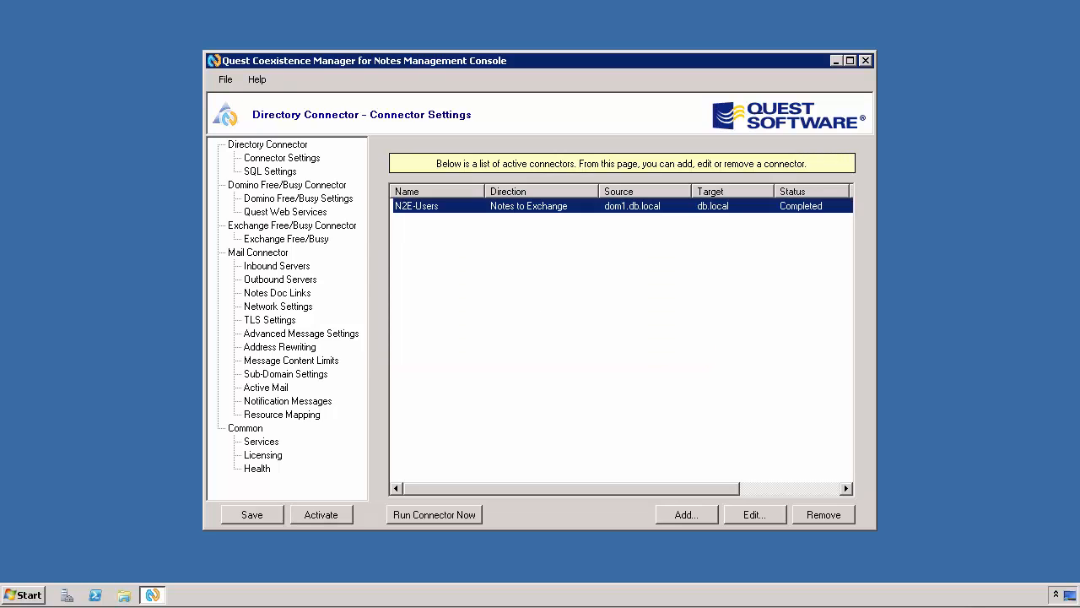
pyautogui.press('Return')
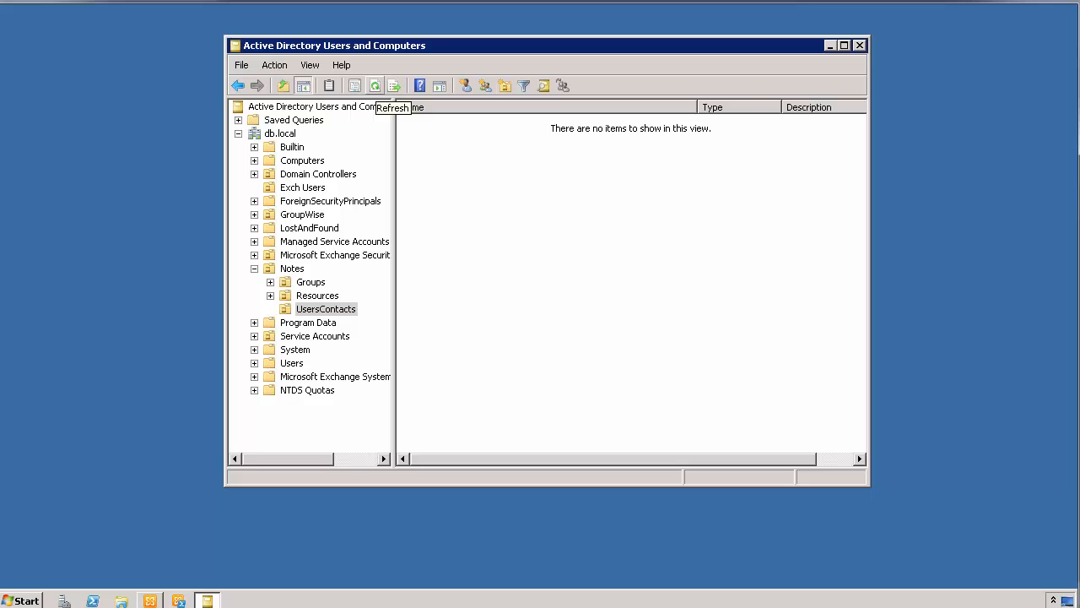
# In Active Directory Users and Computers, refresh the UsersContacts container under Notes.
pyautogui.click(375, 85)
pyautogui.click(376, 85)
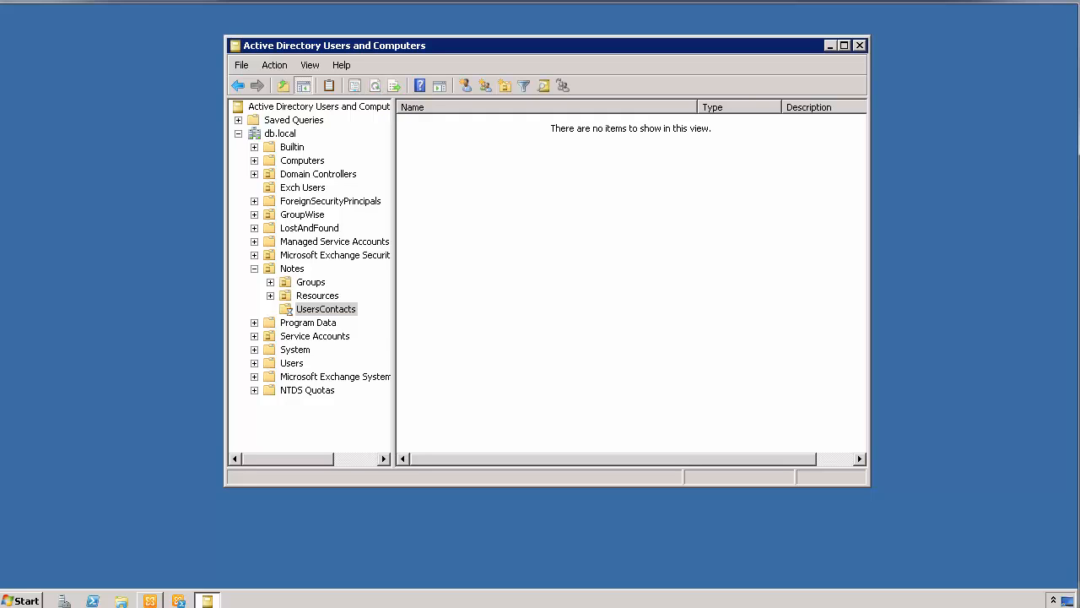